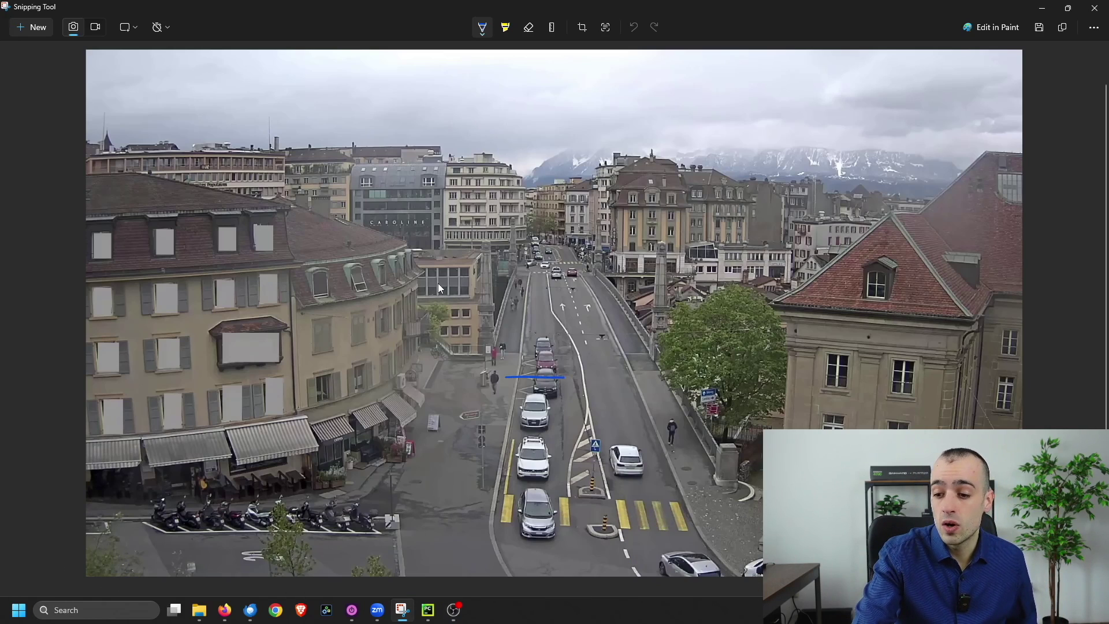
Finish the blue line across the road, draw an up-road arrow and outline the white car
left_click_drag(645, 376, 648, 376)
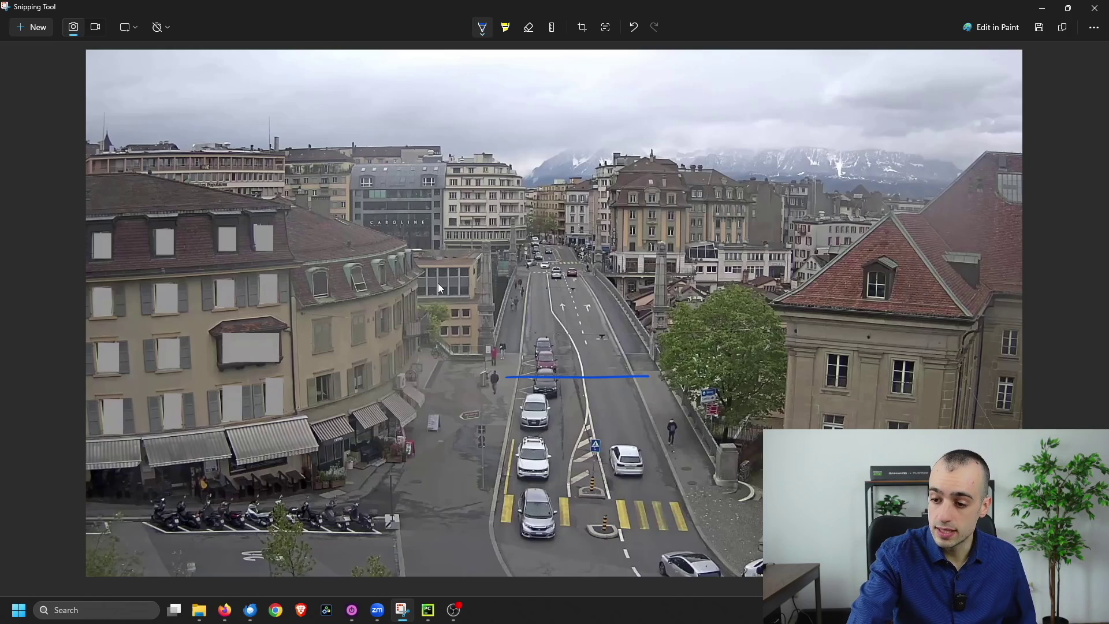
mouse_move(605, 360)
left_mouse_down()
mouse_move(601, 318)
mouse_move(615, 335)
left_mouse_up()
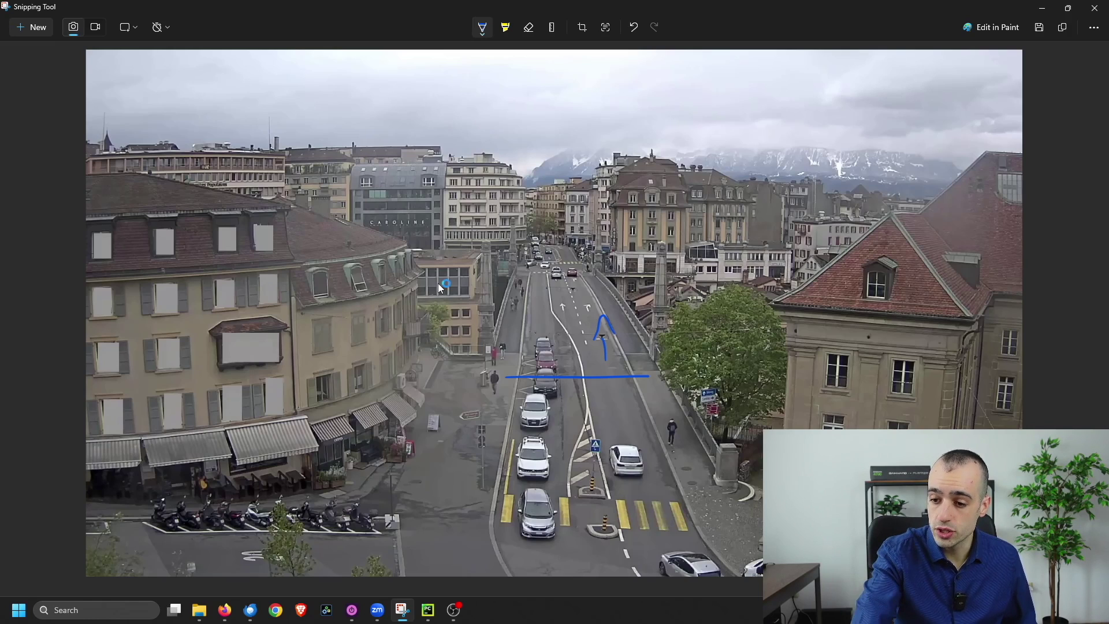
mouse_move(537, 385)
left_mouse_down()
mouse_move(537, 416)
mouse_move(546, 411)
left_mouse_up()
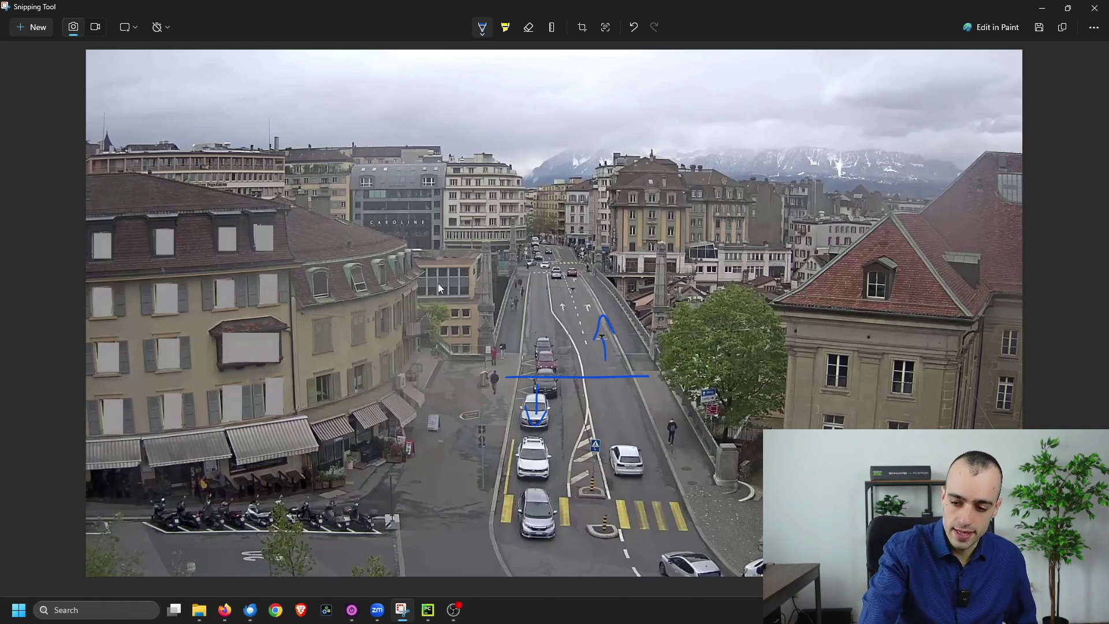
mouse_move(522, 391)
left_mouse_down()
mouse_move(519, 416)
mouse_move(535, 427)
mouse_move(546, 392)
left_mouse_up()
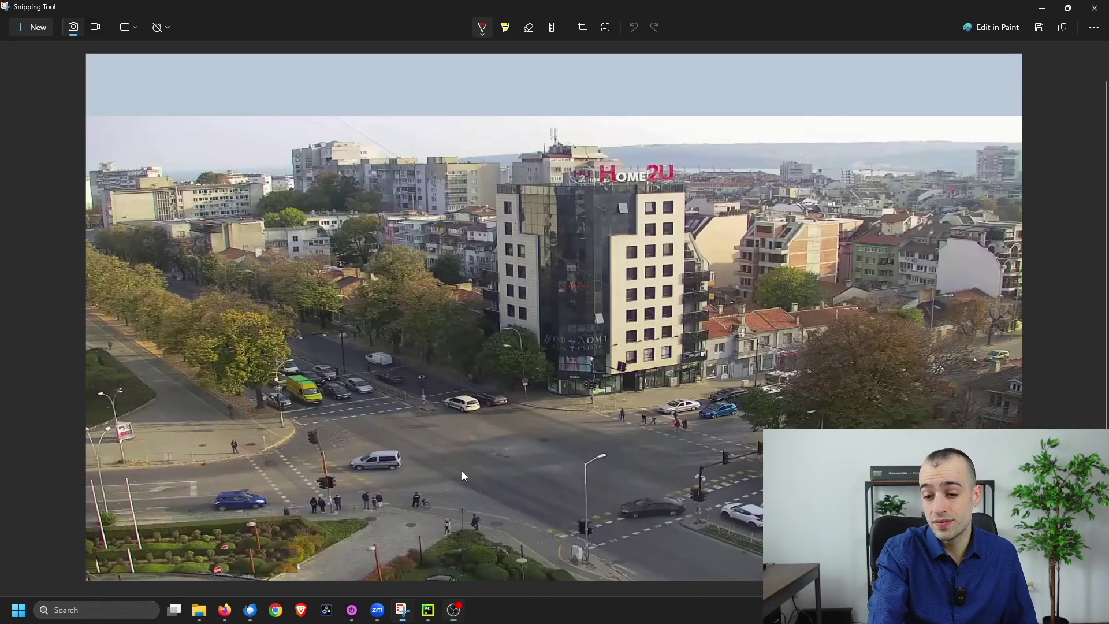
Draw red lines across the left, right and lower approach roads, labelling them B and C
scroll(462, 475, "down", 1)
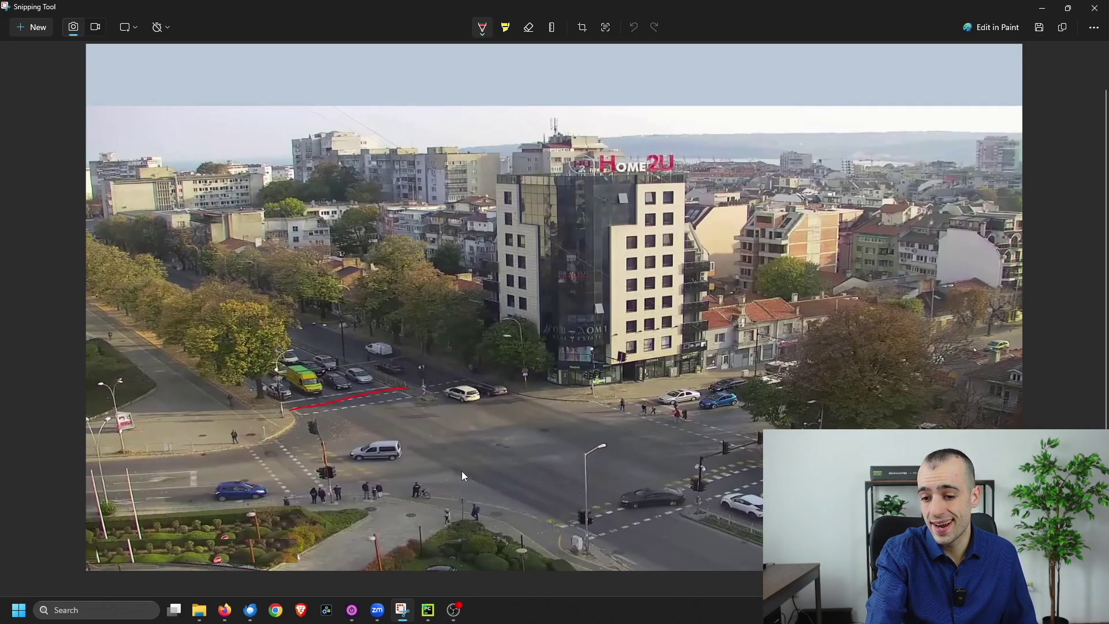
left_click_drag(407, 388, 477, 371)
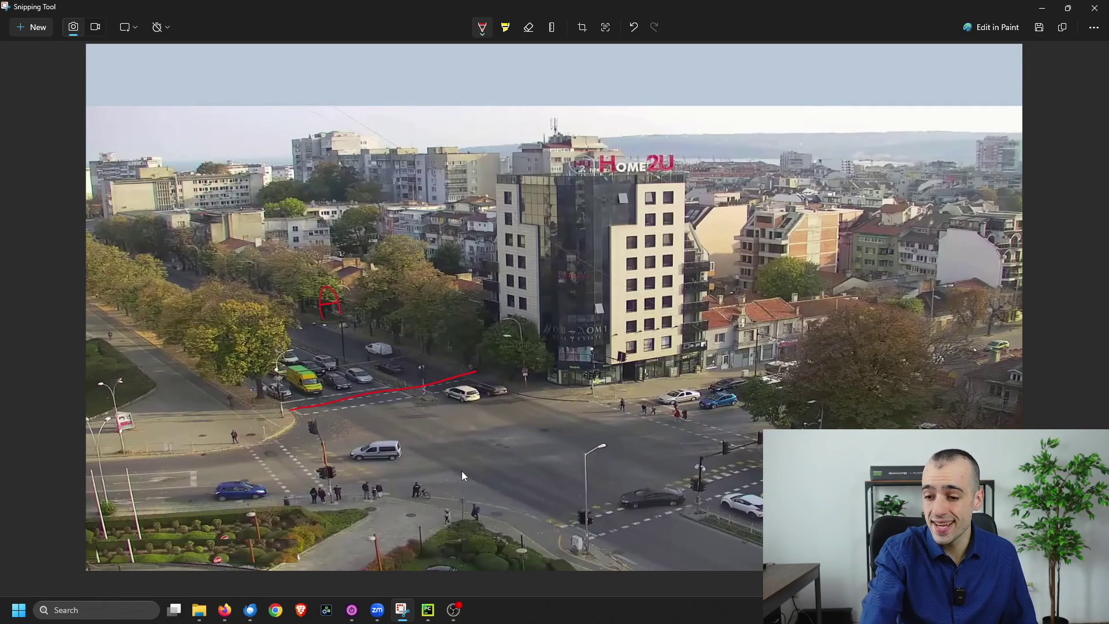
left_click_drag(593, 388, 762, 459)
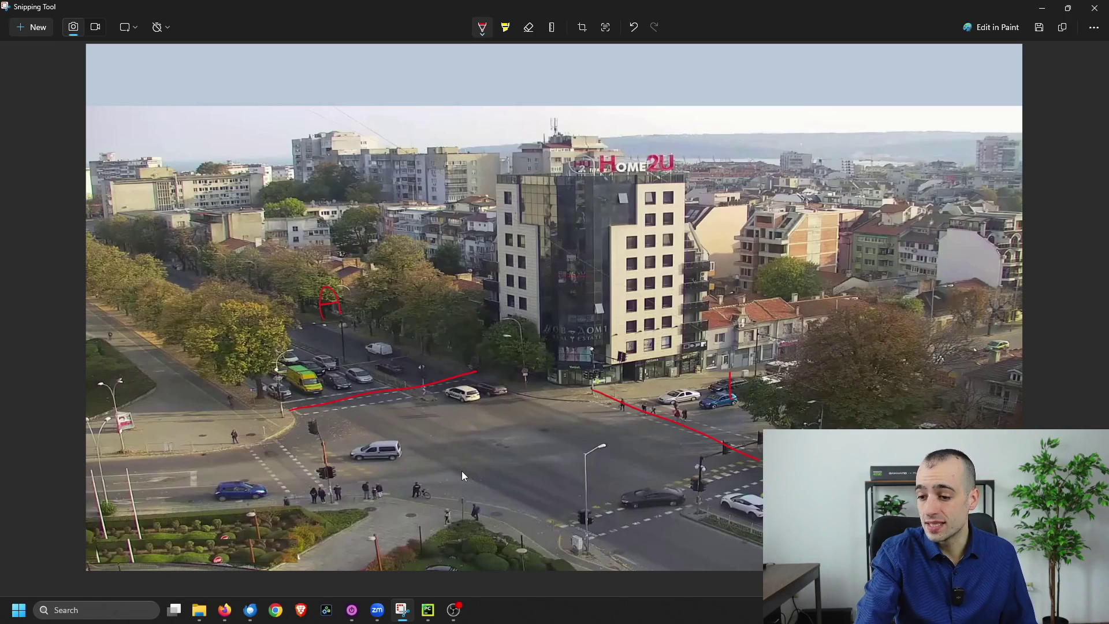
left_click_drag(732, 372, 746, 400)
left_click_drag(592, 528, 762, 465)
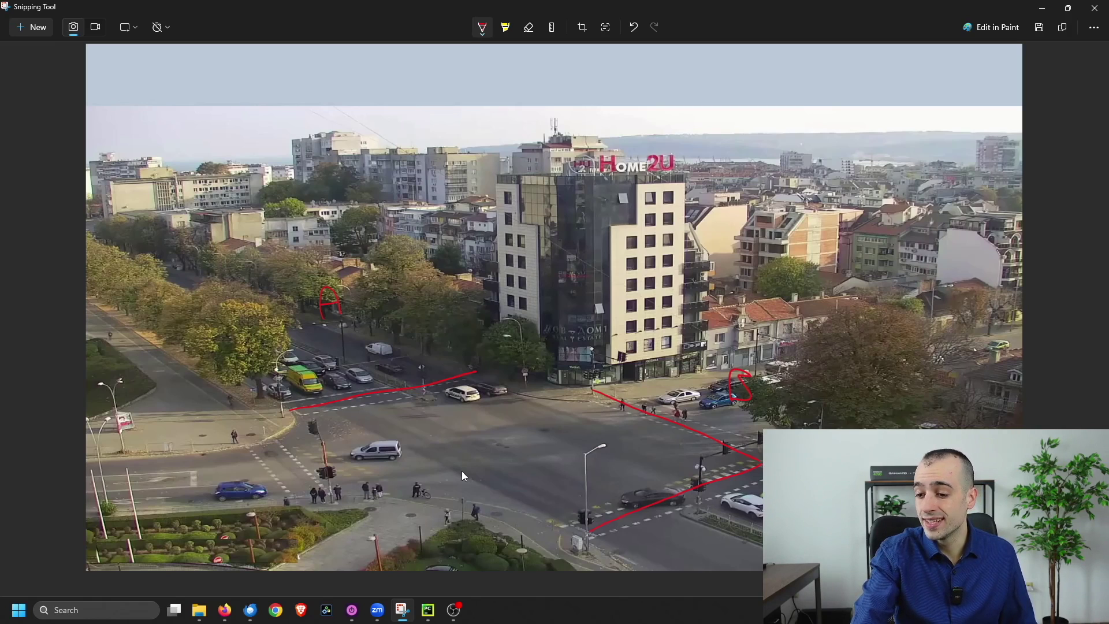
mouse_move(563, 526)
left_mouse_down()
mouse_move(542, 553)
mouse_move(573, 549)
left_mouse_up()
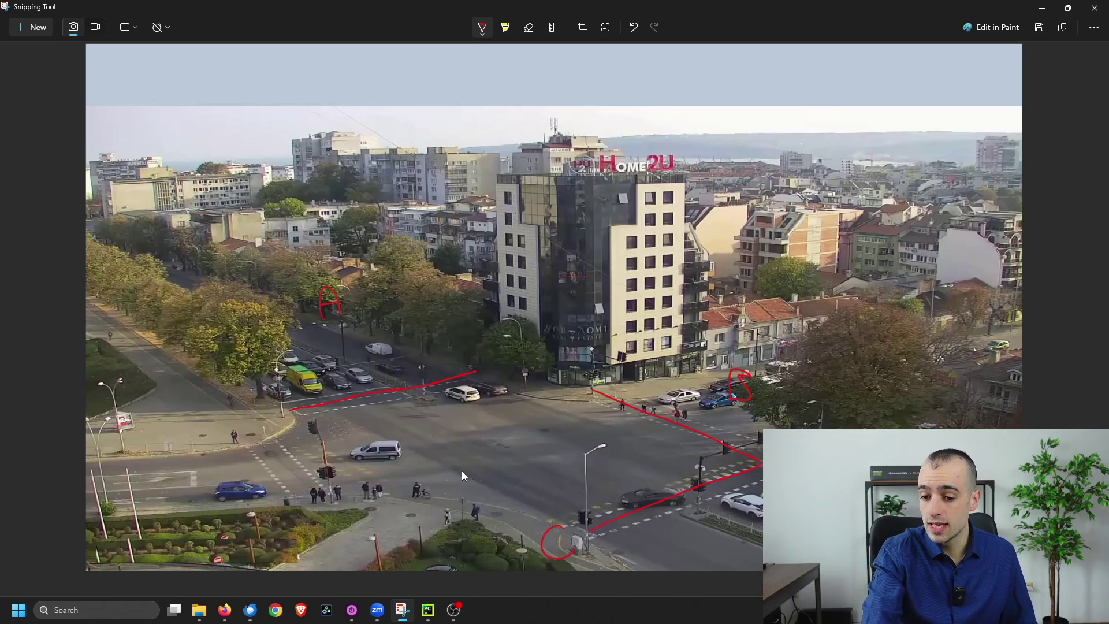
left_click_drag(282, 418, 320, 534)
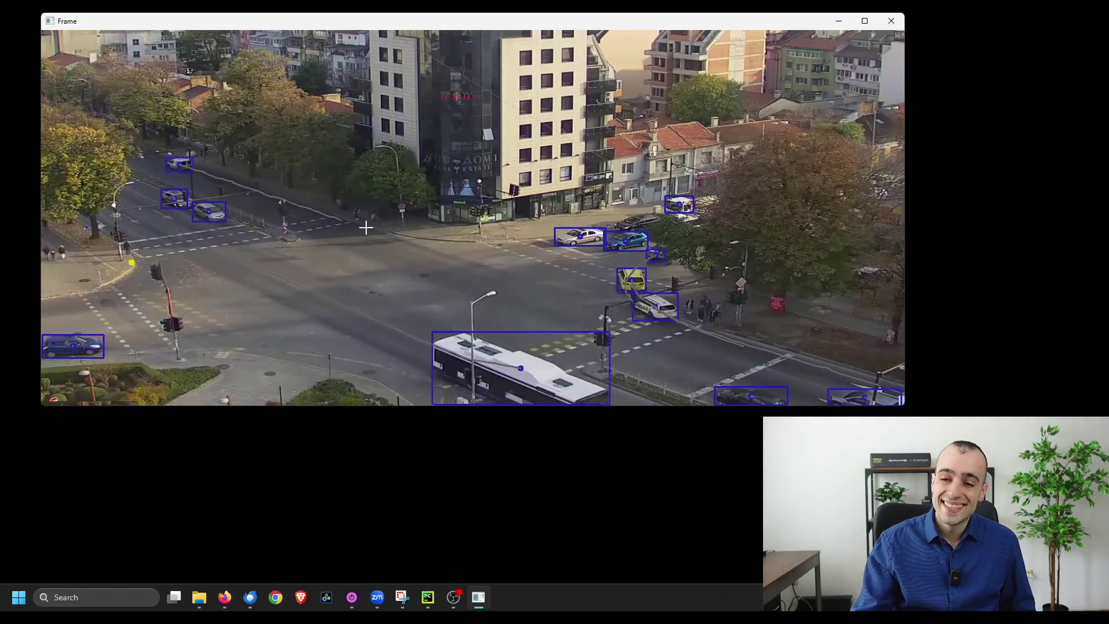
Close counting zone A and outline zone B on the right approach road in the Frame window
left_click(367, 225)
left_click(256, 184)
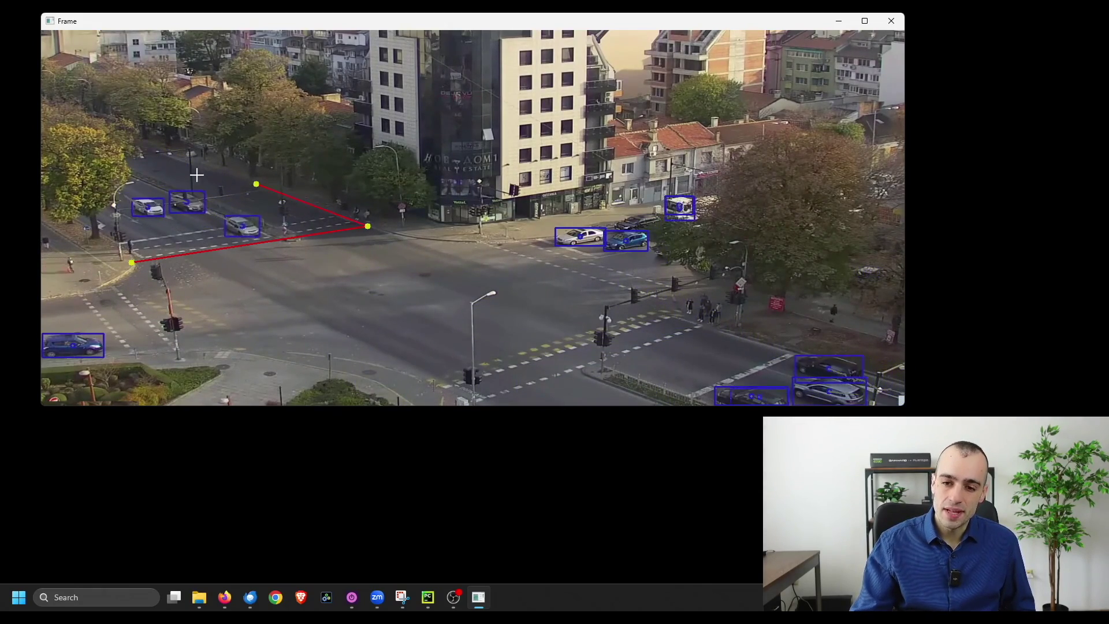
left_click(80, 215)
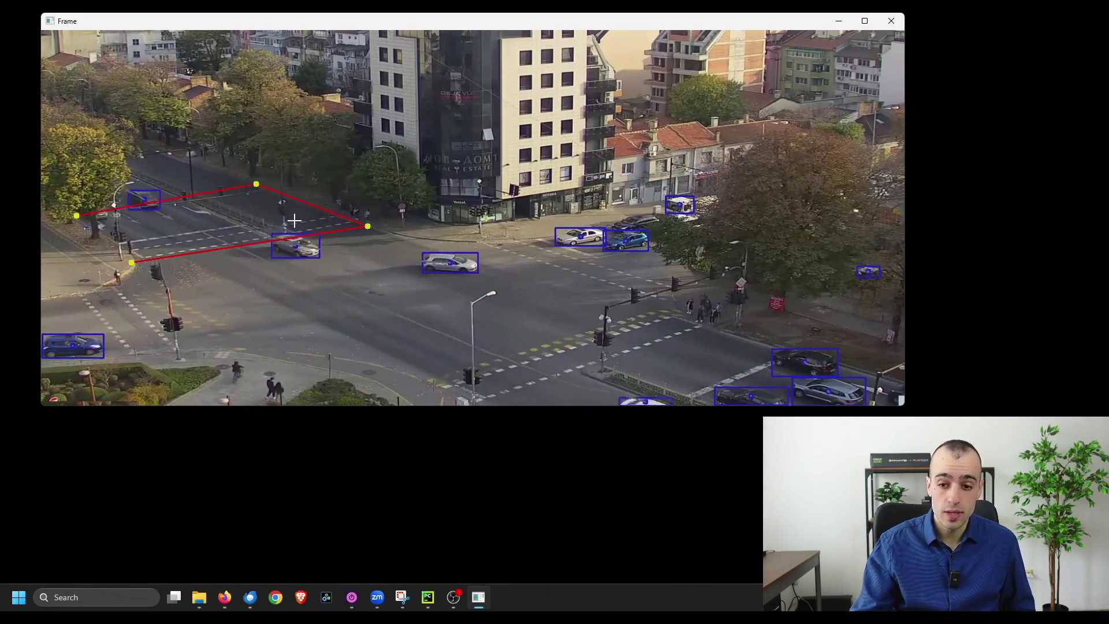
left_click(516, 240)
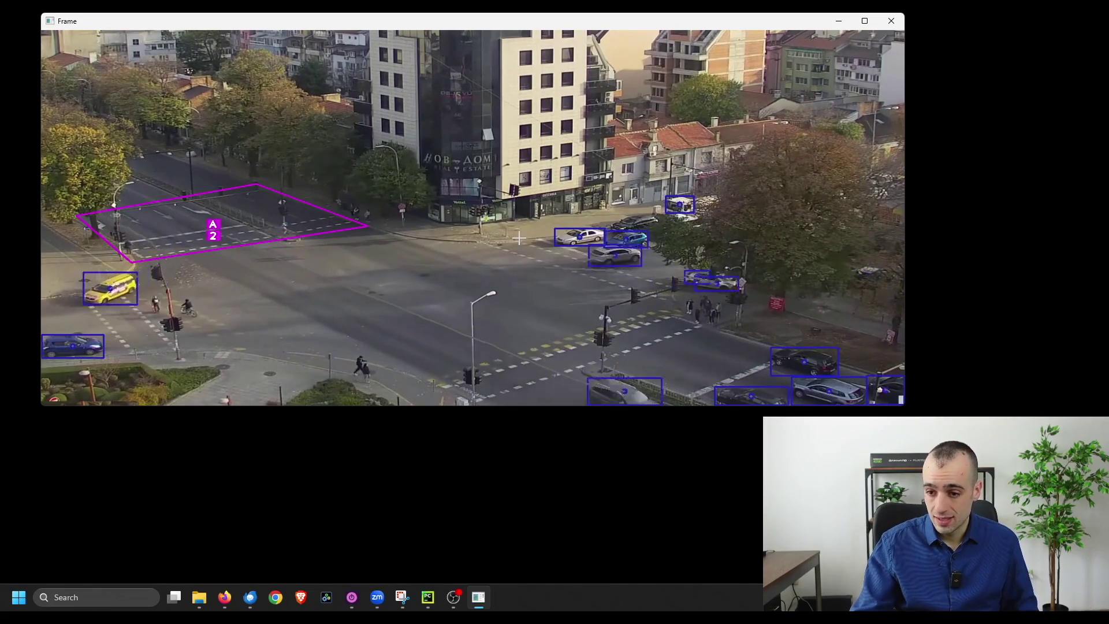
left_click(661, 290)
left_click(729, 264)
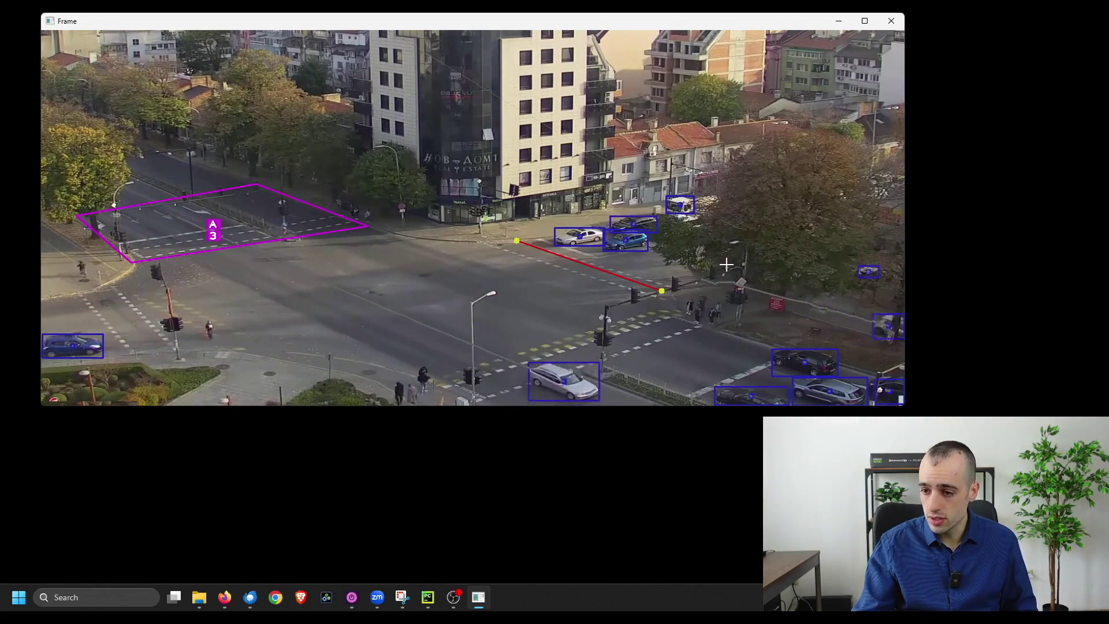
left_click(619, 224)
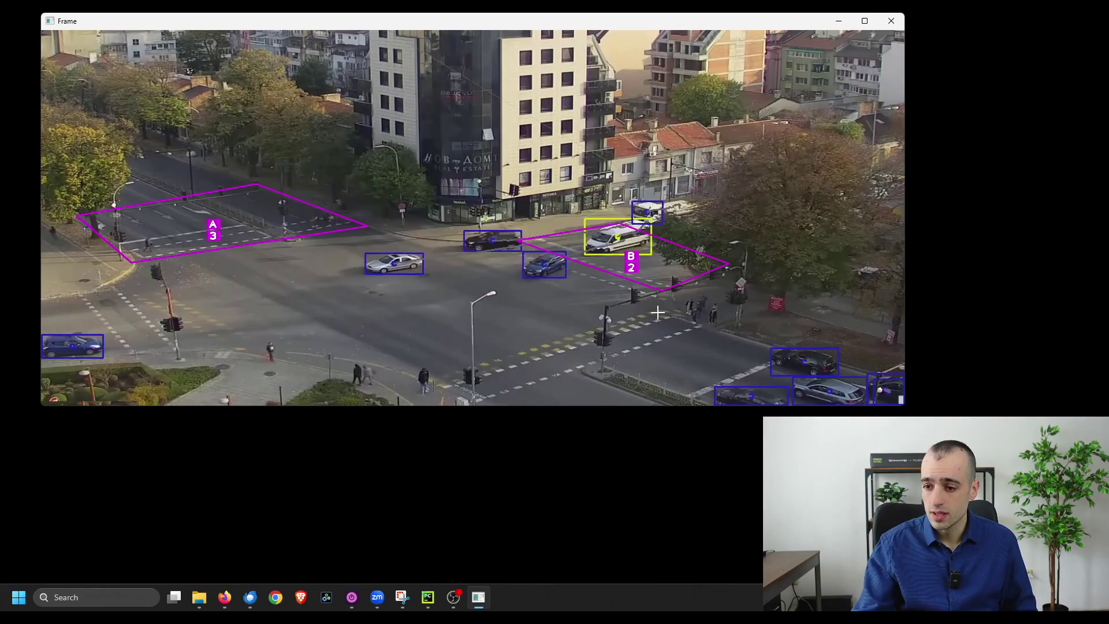
Outline zone C near the crosswalk, then a new four-corner zone on the lower-left road
left_click(443, 380)
left_click(501, 405)
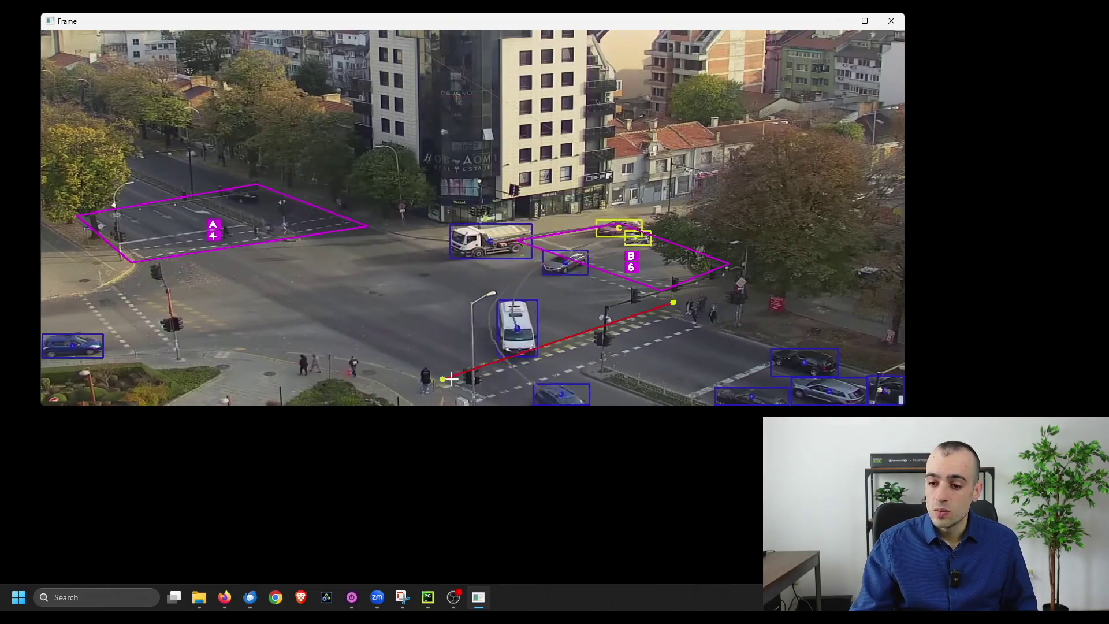
left_click(731, 330)
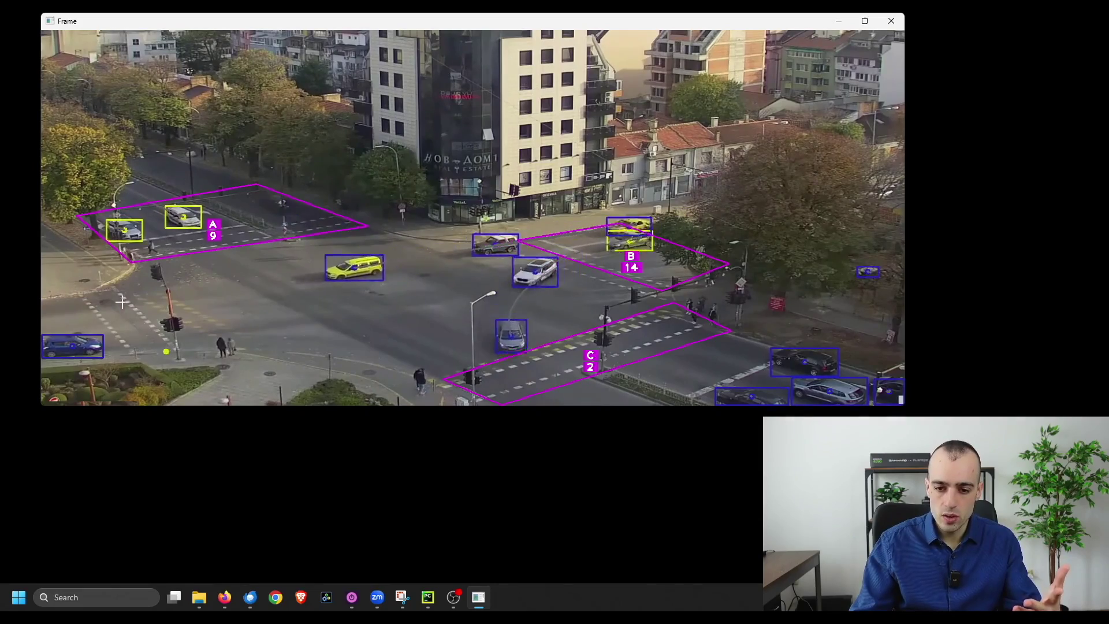
left_click(166, 351)
left_click(111, 281)
left_click(56, 292)
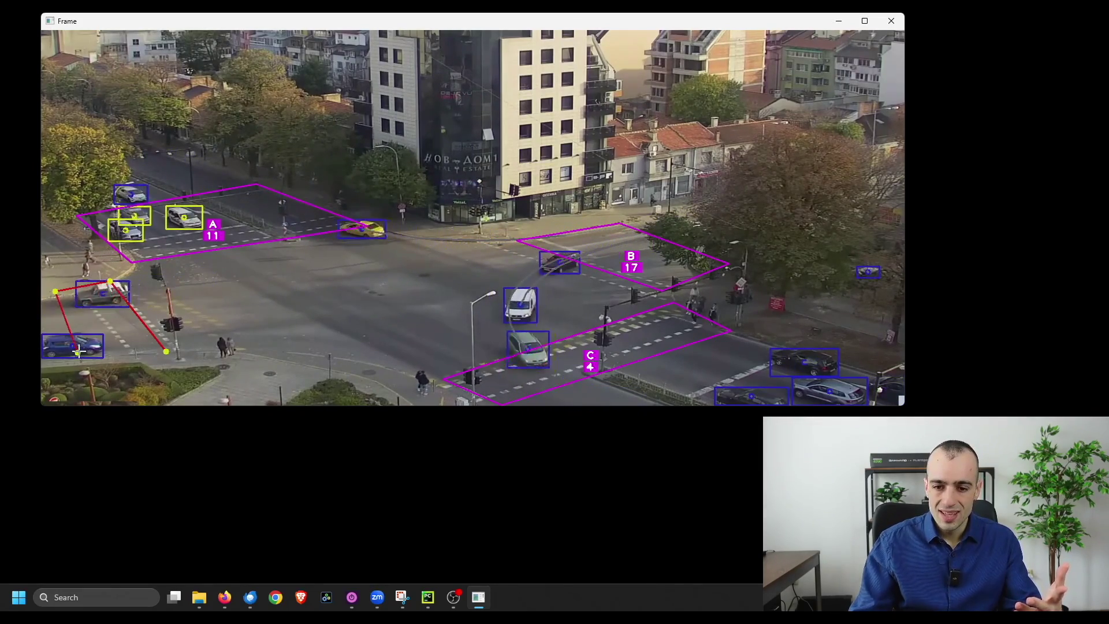
left_click(76, 351)
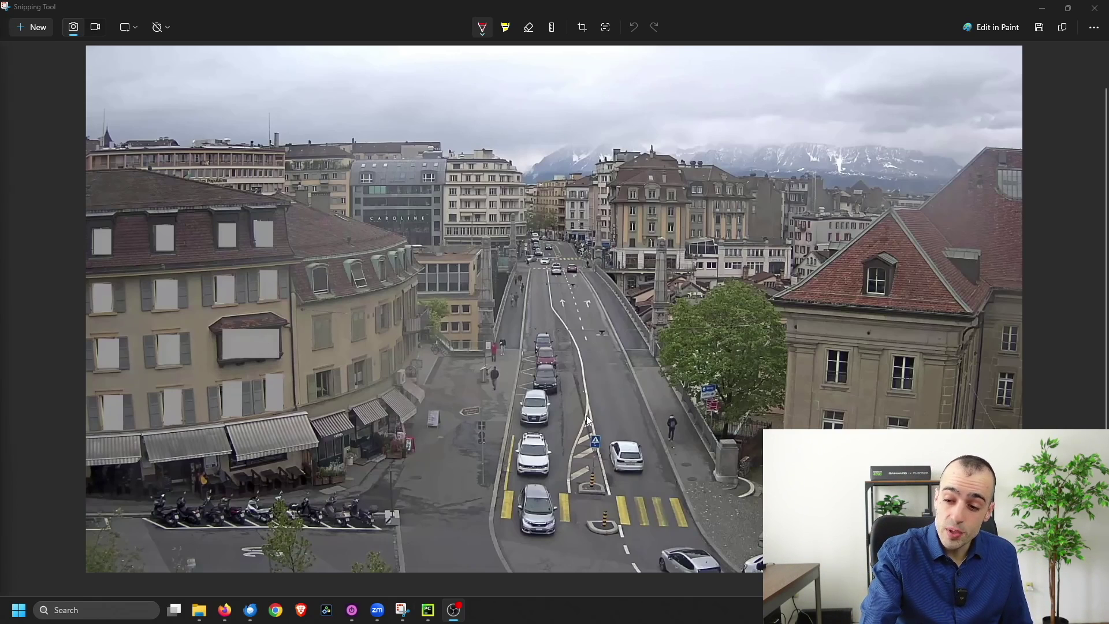
Draw two red lines across the right lane, join them vertically and write 10 beside
mouse_move(596, 431)
left_mouse_down()
mouse_move(656, 427)
mouse_move(603, 433)
left_mouse_up()
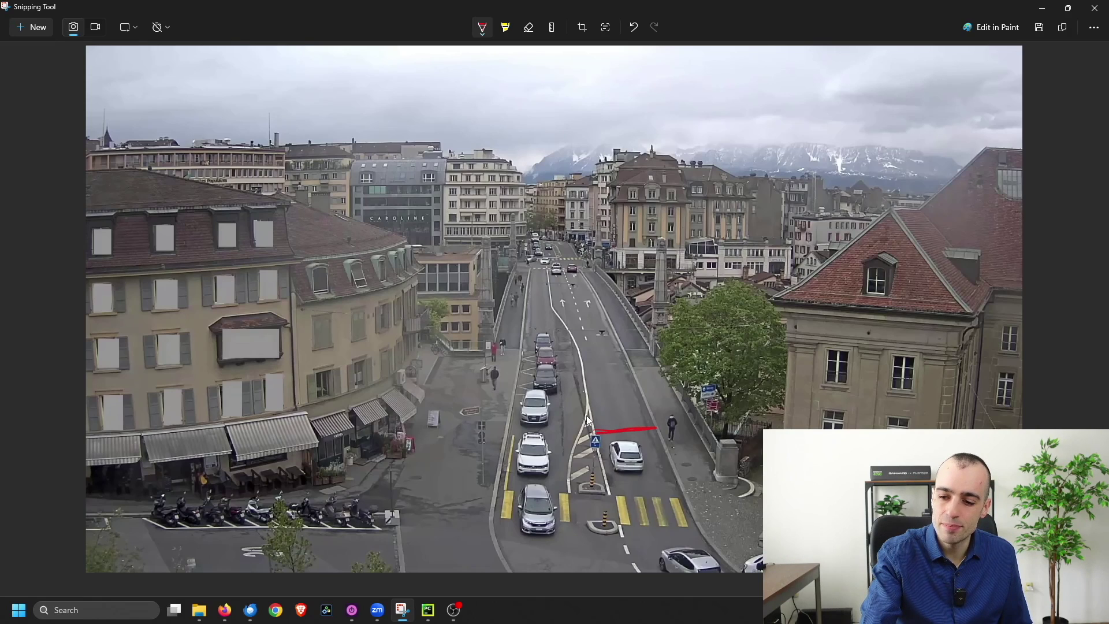
mouse_move(589, 365)
left_mouse_down()
mouse_move(635, 363)
mouse_move(595, 371)
left_mouse_up()
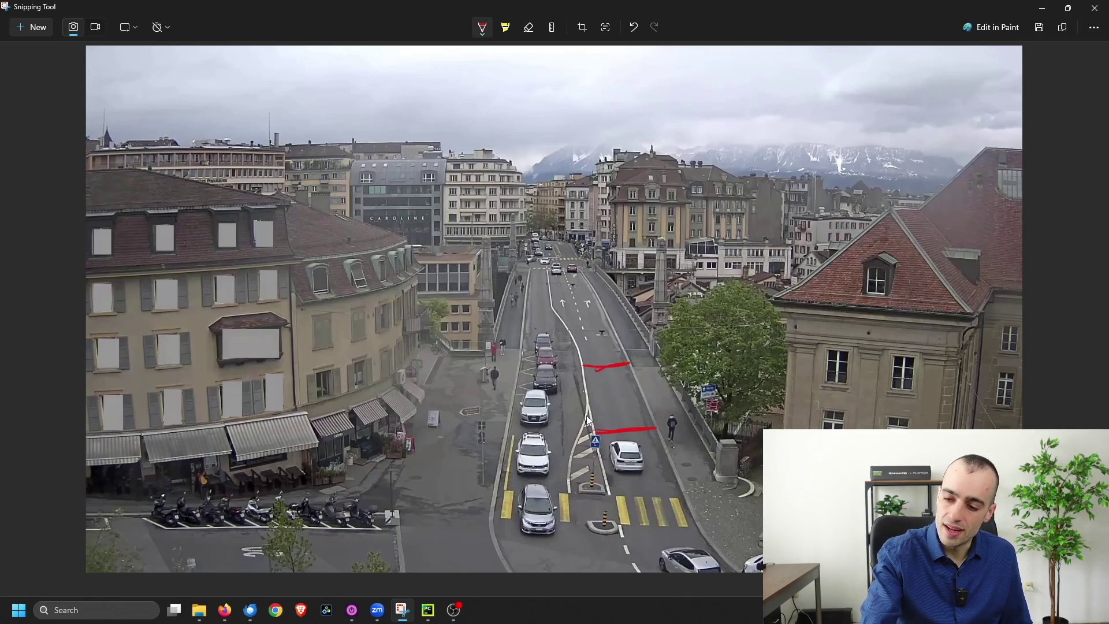
left_click_drag(623, 429, 608, 369)
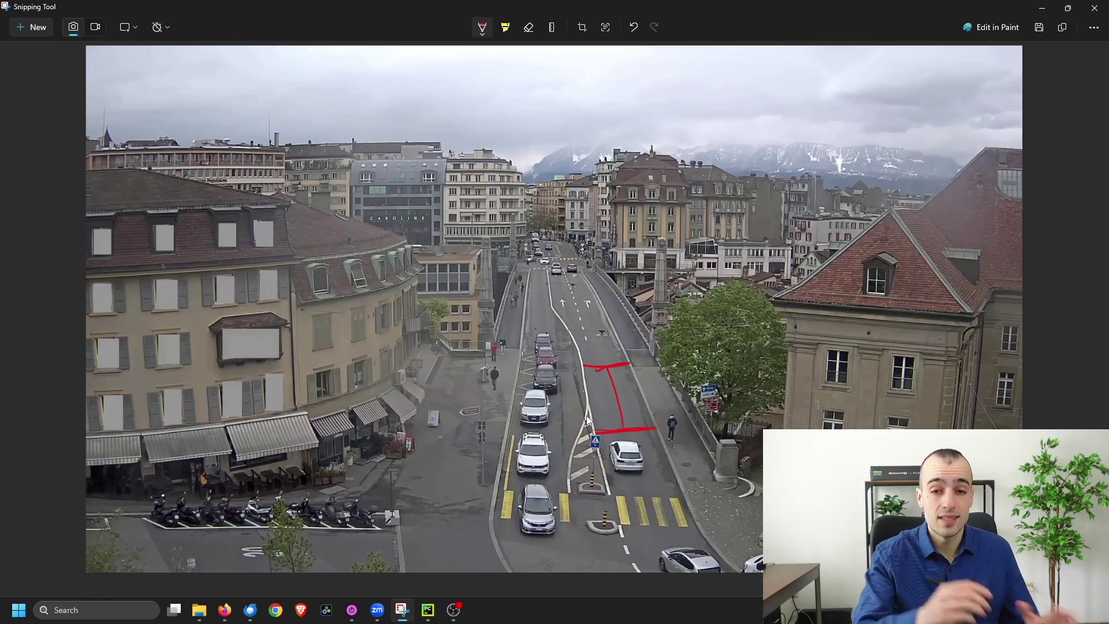
mouse_move(654, 387)
left_mouse_down()
mouse_move(650, 406)
mouse_move(664, 388)
left_mouse_up()
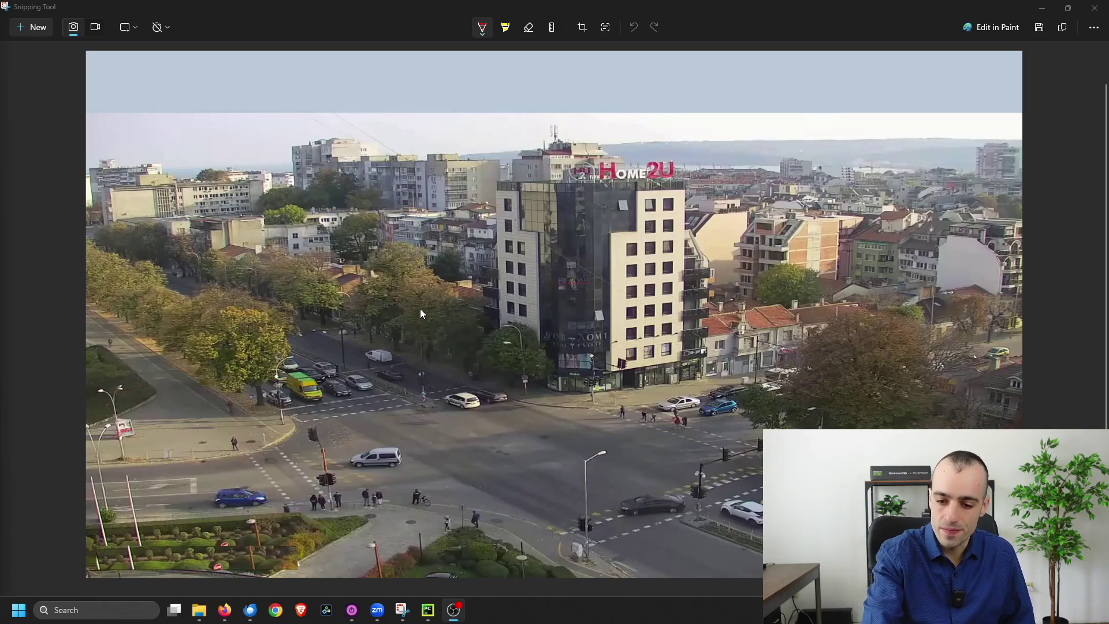
Draw red lines across the lower-left crosswalk, upper-left and right roads, and circle the blue car
scroll(421, 313, "down", 1)
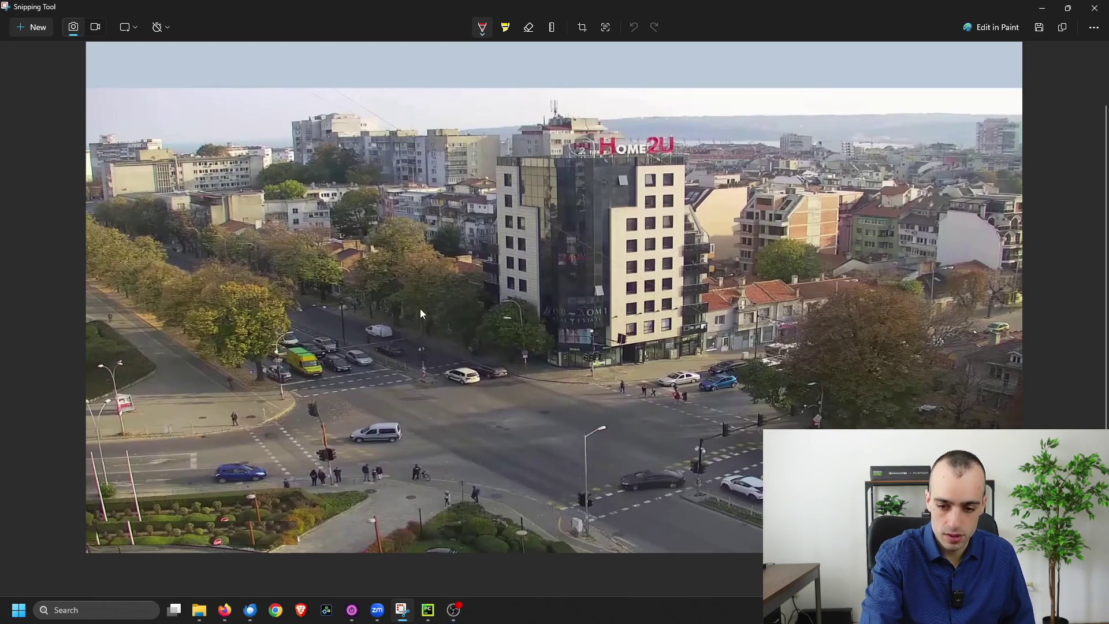
left_click_drag(248, 427, 273, 477)
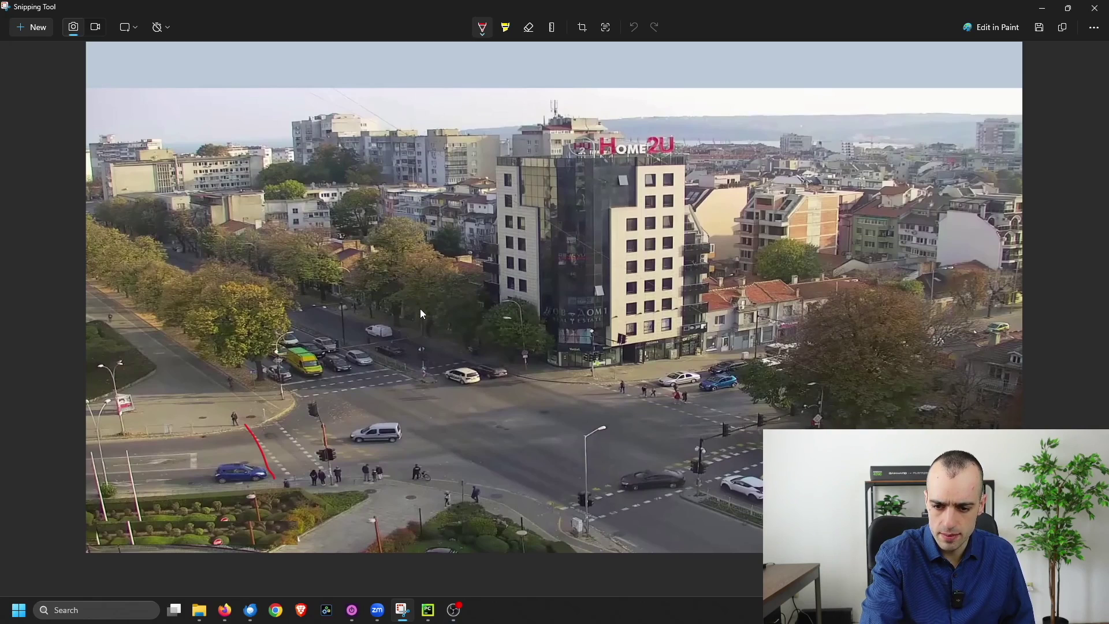
mouse_move(212, 460)
left_mouse_down()
mouse_move(261, 482)
mouse_move(262, 466)
mouse_move(251, 454)
mouse_move(204, 458)
left_mouse_up()
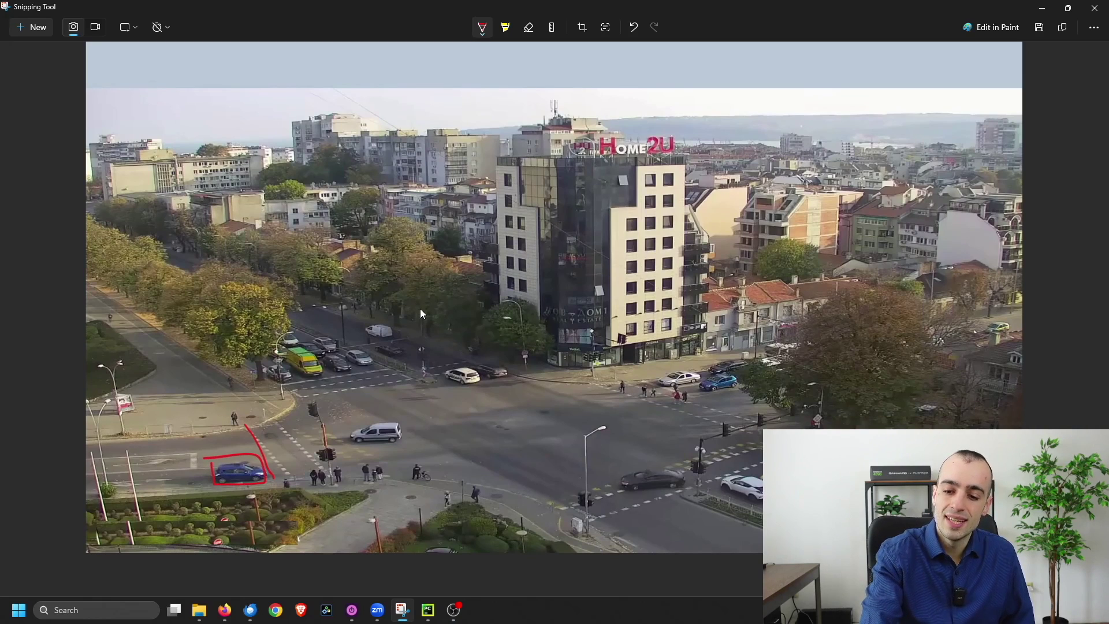
mouse_move(268, 479)
left_mouse_down()
mouse_move(304, 431)
mouse_move(305, 455)
left_mouse_up()
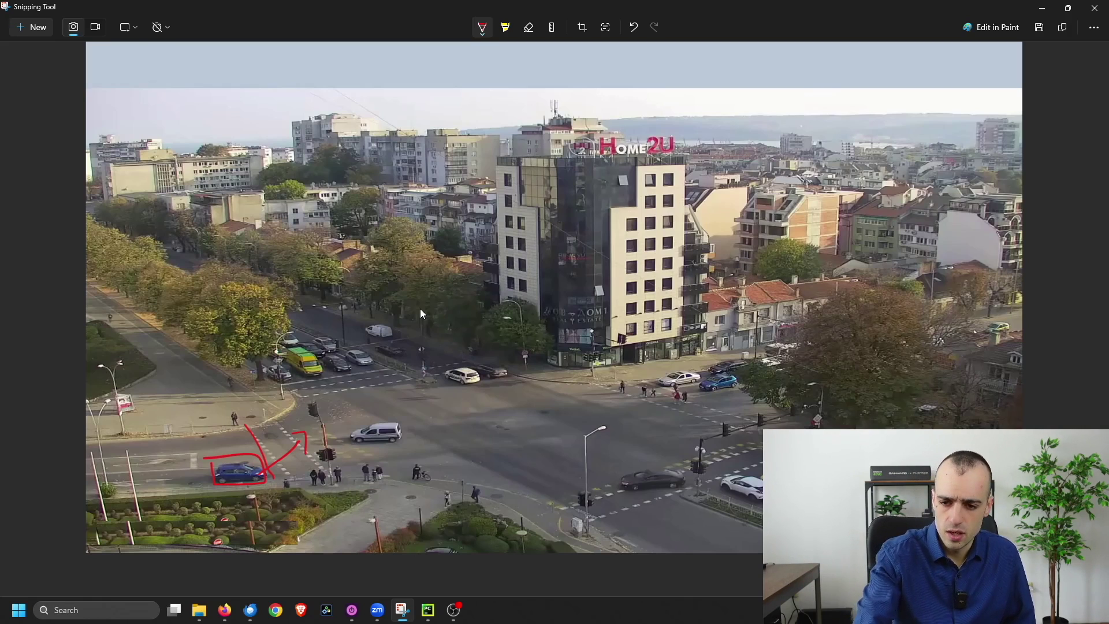
left_click_drag(283, 387, 437, 347)
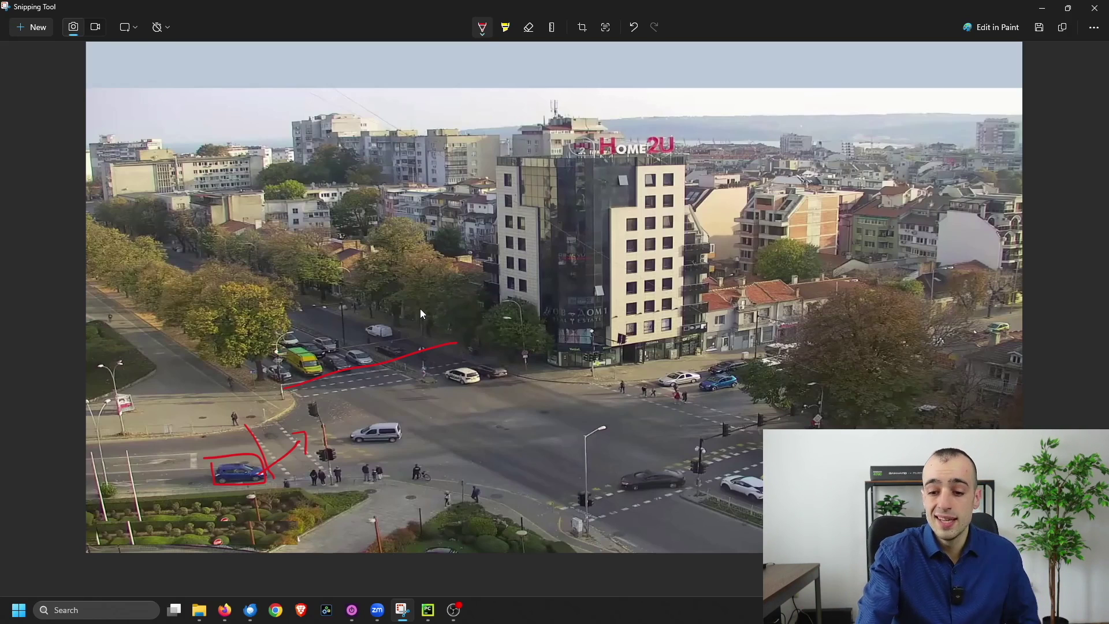
left_click_drag(645, 373, 745, 424)
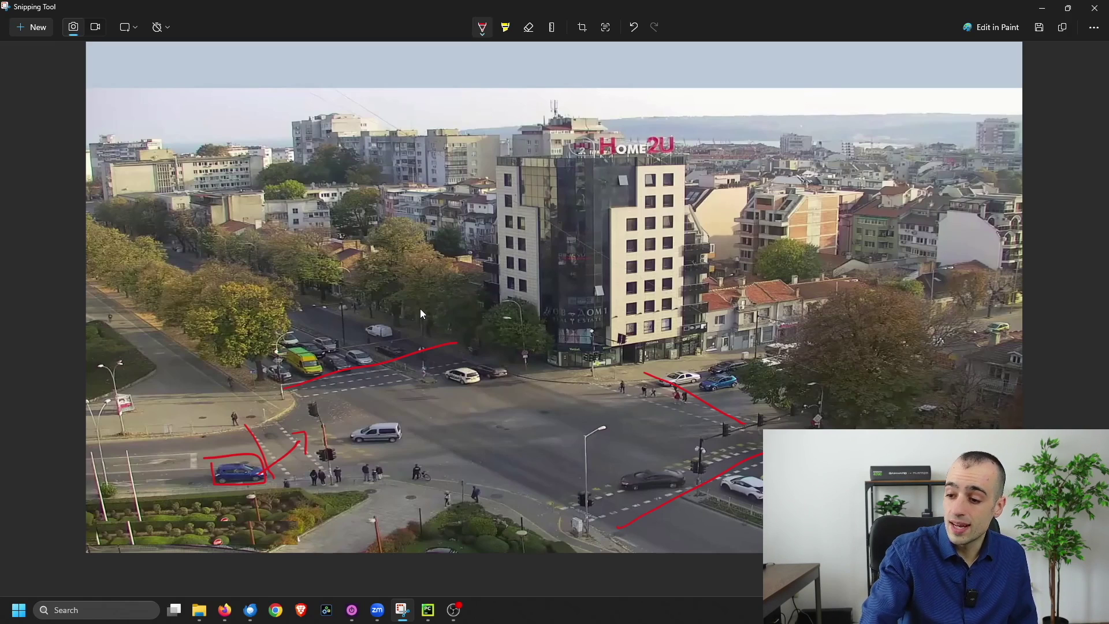
Draw red lines across the right road, the middle of the intersection and the upper-left road
left_click_drag(812, 380, 580, 408)
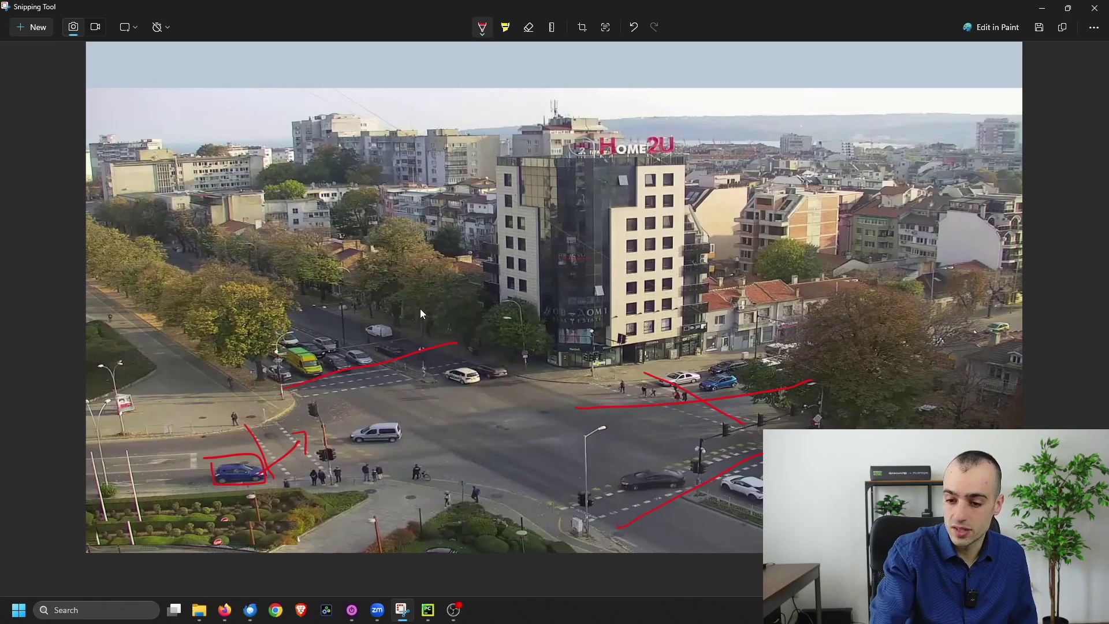
left_click_drag(324, 457, 478, 423)
left_click_drag(357, 326, 468, 417)
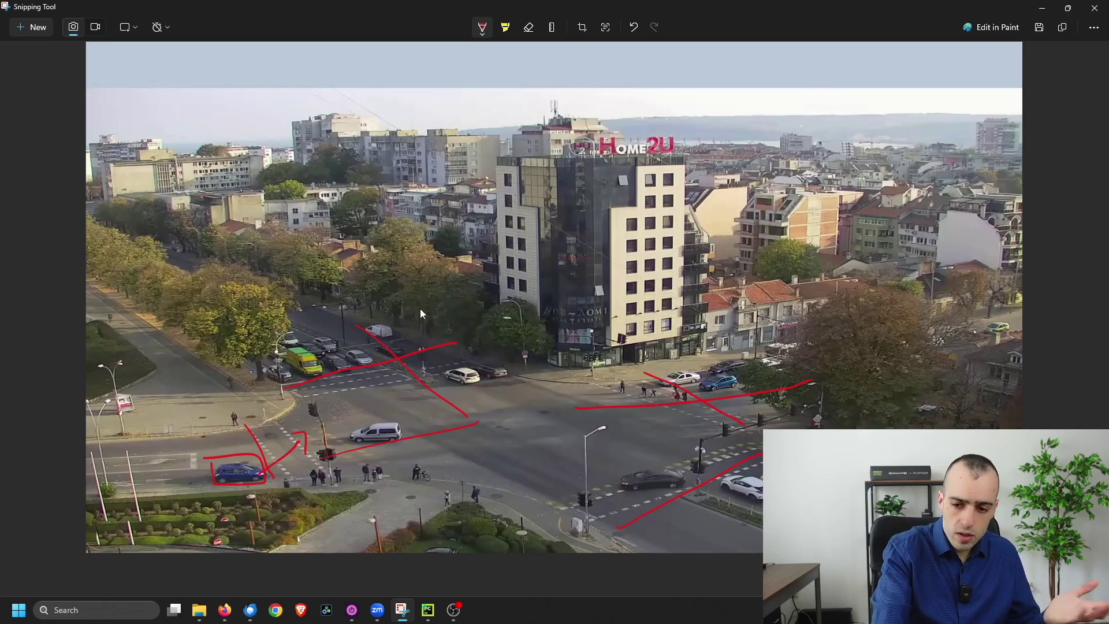
Circle the pedestrians at the crossing and the white van in red
mouse_move(305, 473)
left_mouse_down()
mouse_move(318, 492)
mouse_move(423, 480)
left_mouse_up()
mouse_move(305, 469)
left_mouse_down()
mouse_move(372, 462)
mouse_move(425, 478)
left_mouse_up()
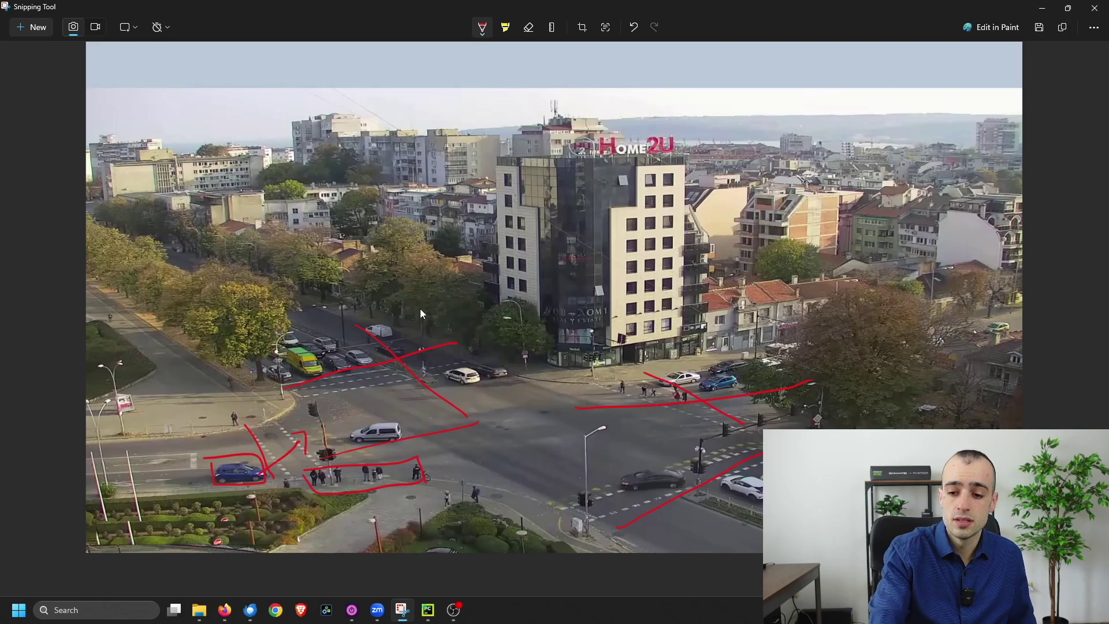
mouse_move(393, 440)
left_mouse_down()
mouse_move(358, 428)
mouse_move(335, 454)
mouse_move(370, 450)
left_mouse_up()
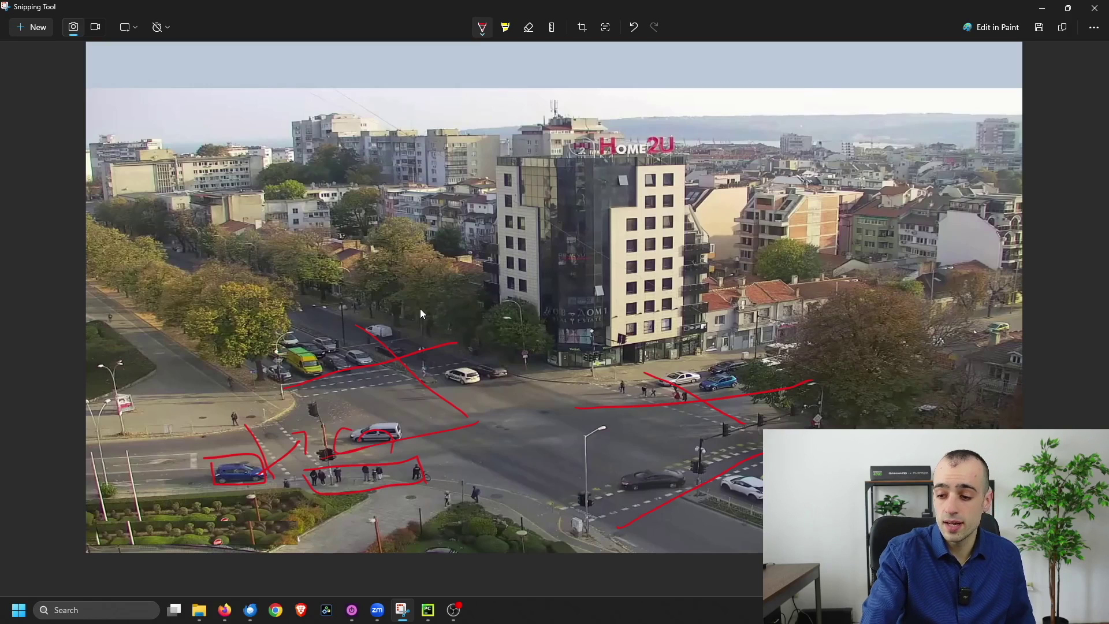